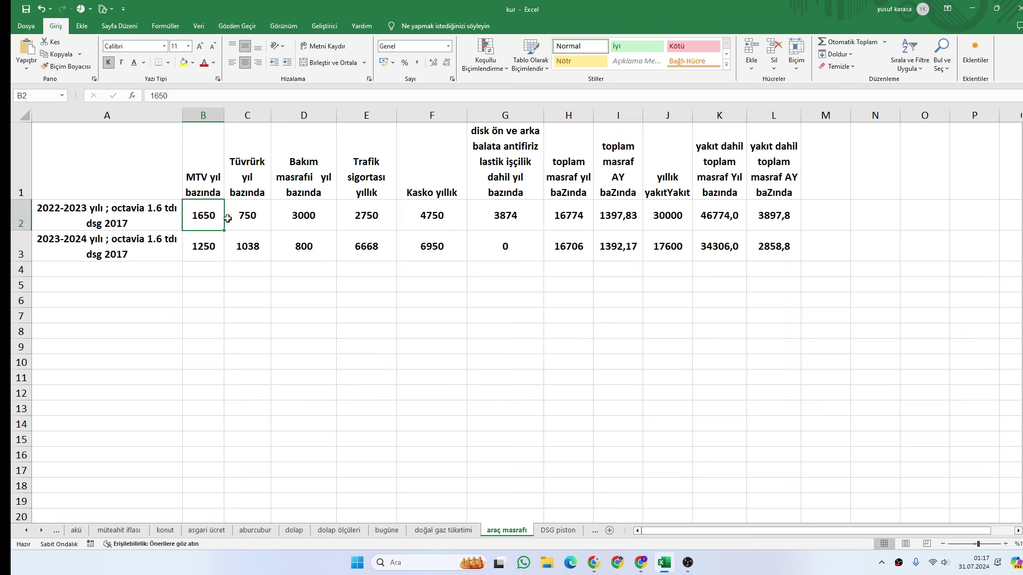
# Step: Compare the MTV tax, Tüvtürk inspection and maintenance costs between the 2022-2023 and 2023-2024 rows
pyautogui.click(190, 252)
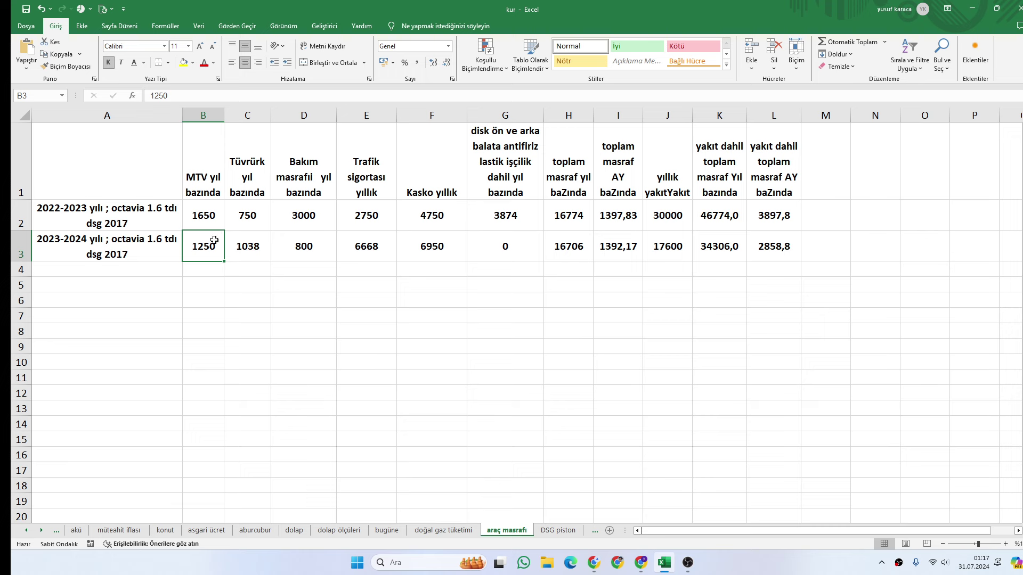
pyautogui.click(237, 224)
pyautogui.click(239, 254)
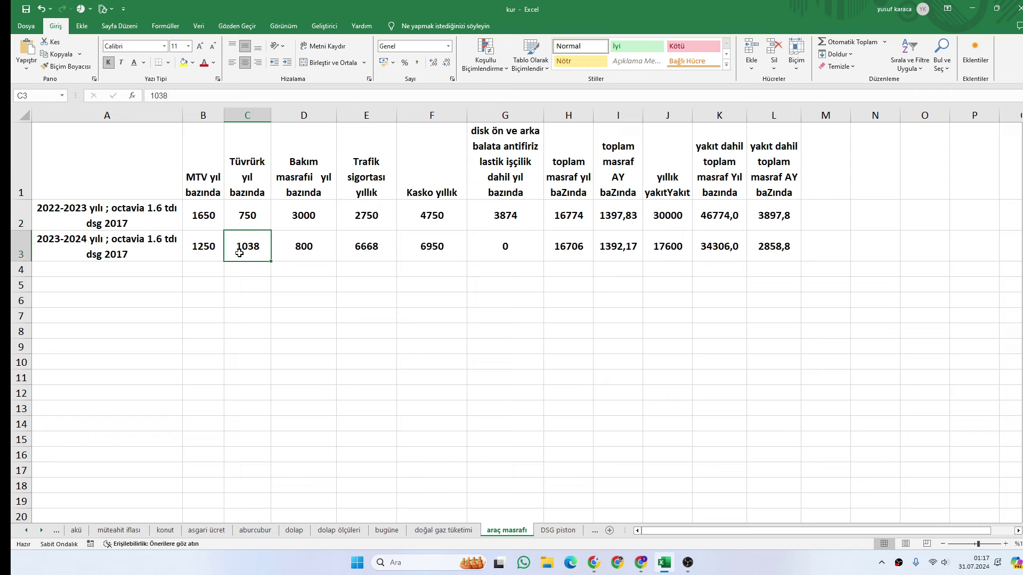
pyautogui.click(237, 222)
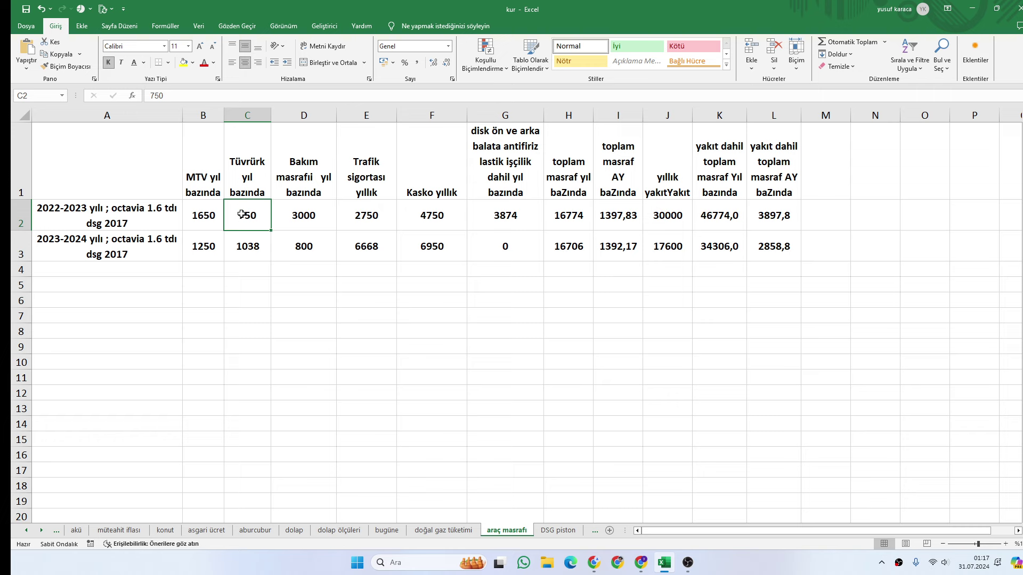
pyautogui.click(238, 249)
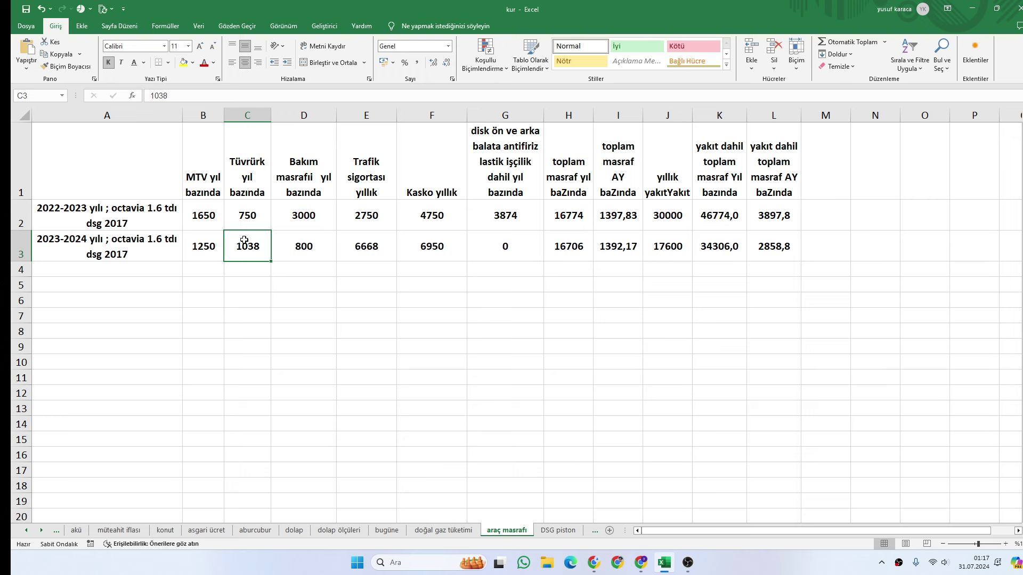
pyautogui.click(302, 214)
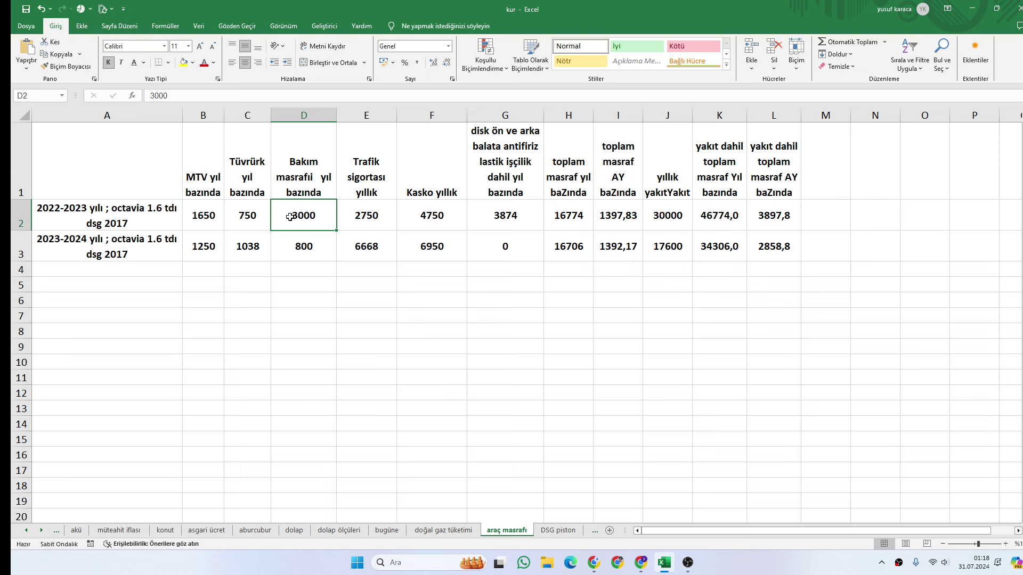
pyautogui.click(306, 248)
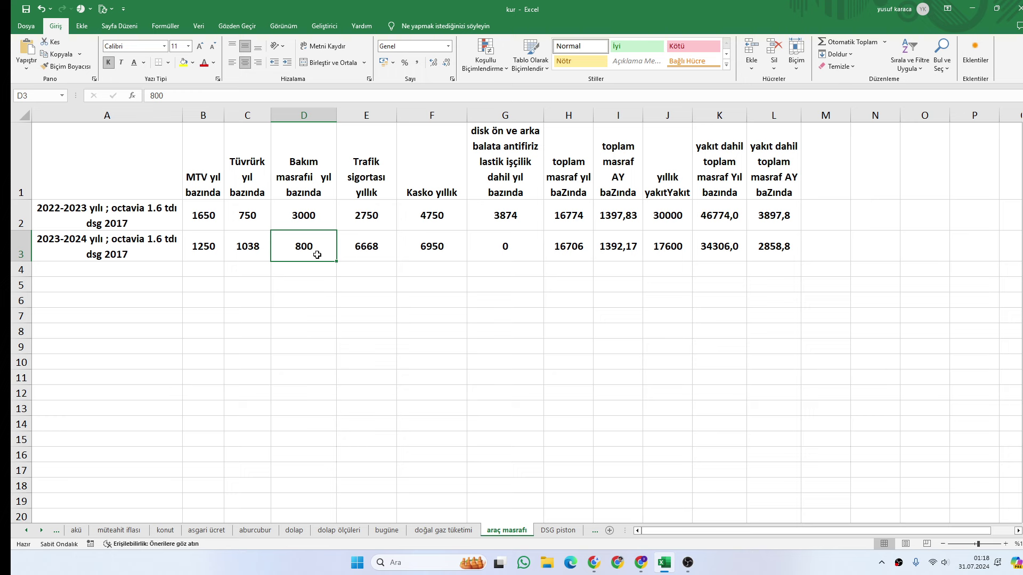
# Step: Compare the yearly traffic insurance and Kasko costs between the 2022-2023 and 2023-2024 rows
pyautogui.click(353, 245)
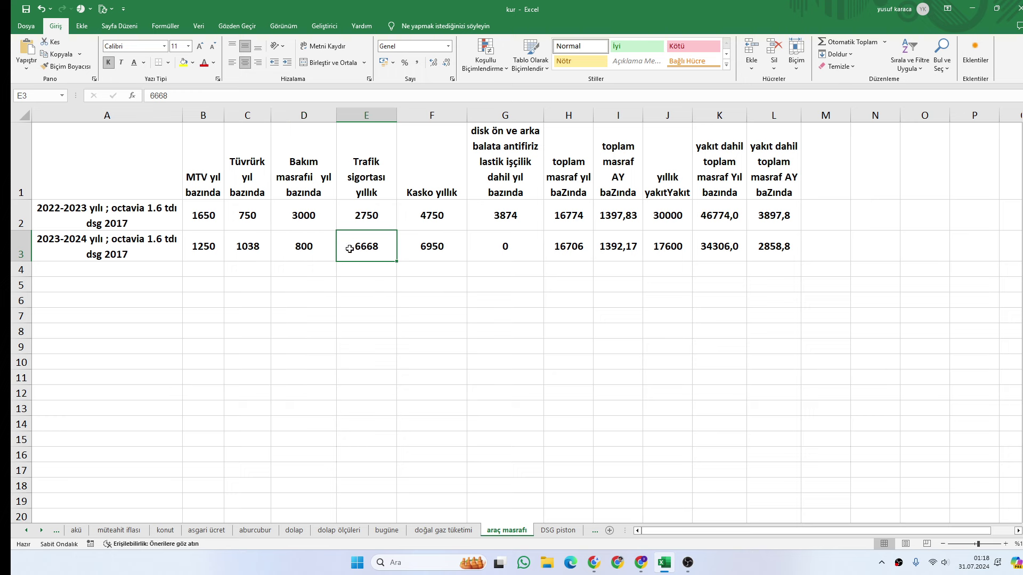
pyautogui.click(356, 219)
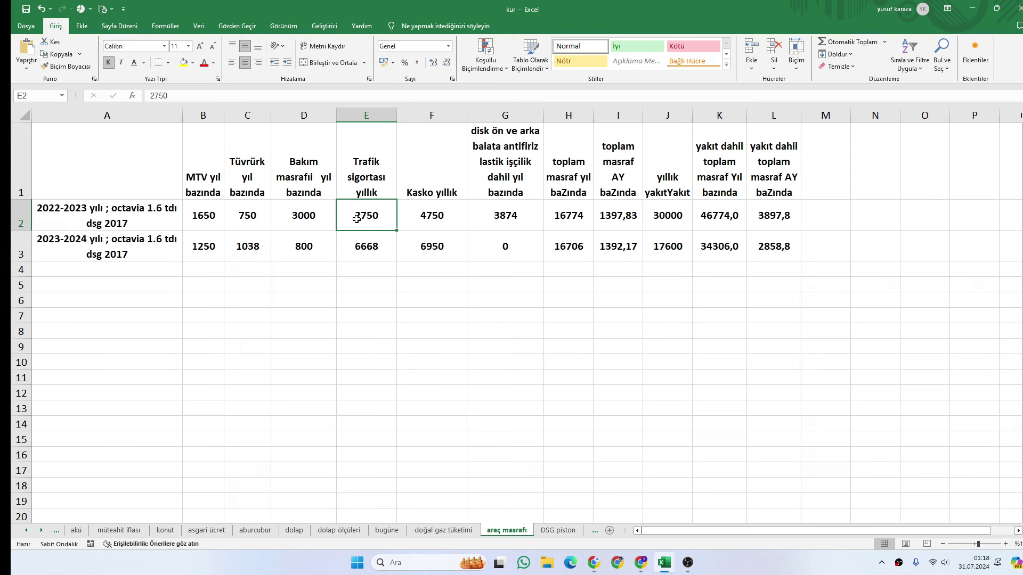
pyautogui.click(372, 256)
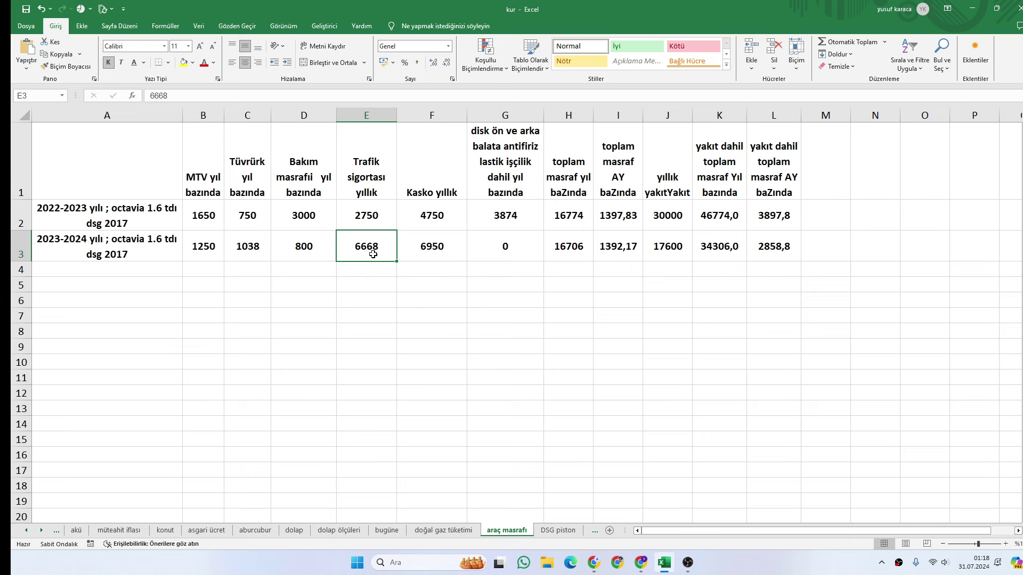
pyautogui.click(437, 215)
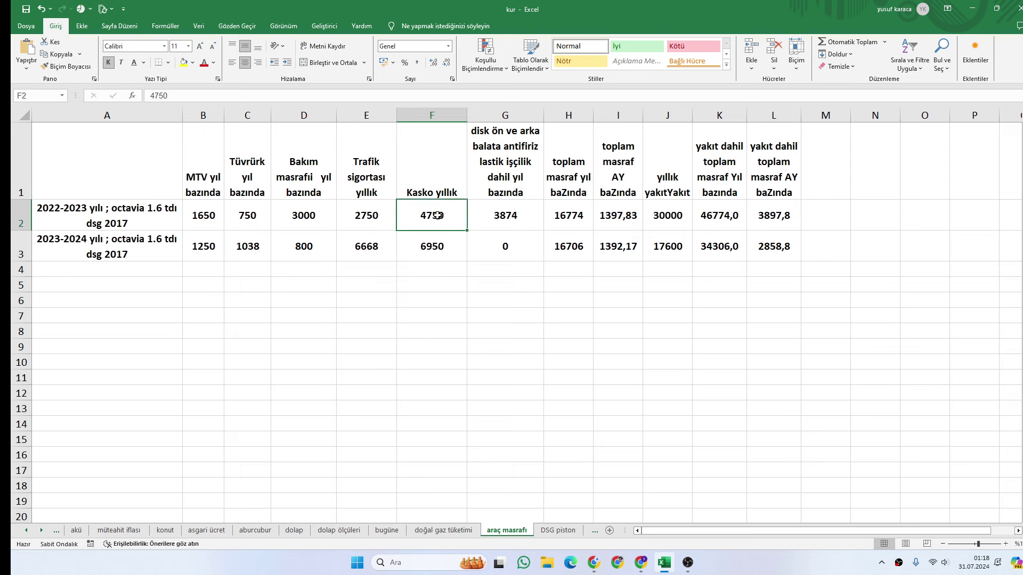
pyautogui.click(420, 248)
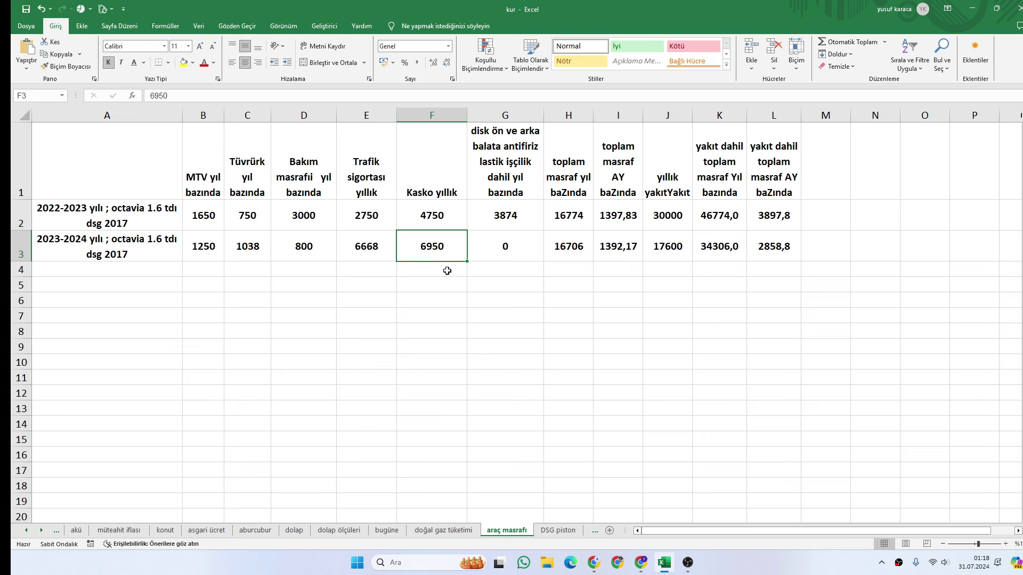
# Step: Examine the header and both years' values for the brake disc, pad, antifreeze, tyre and labour costs in column G
pyautogui.click(503, 226)
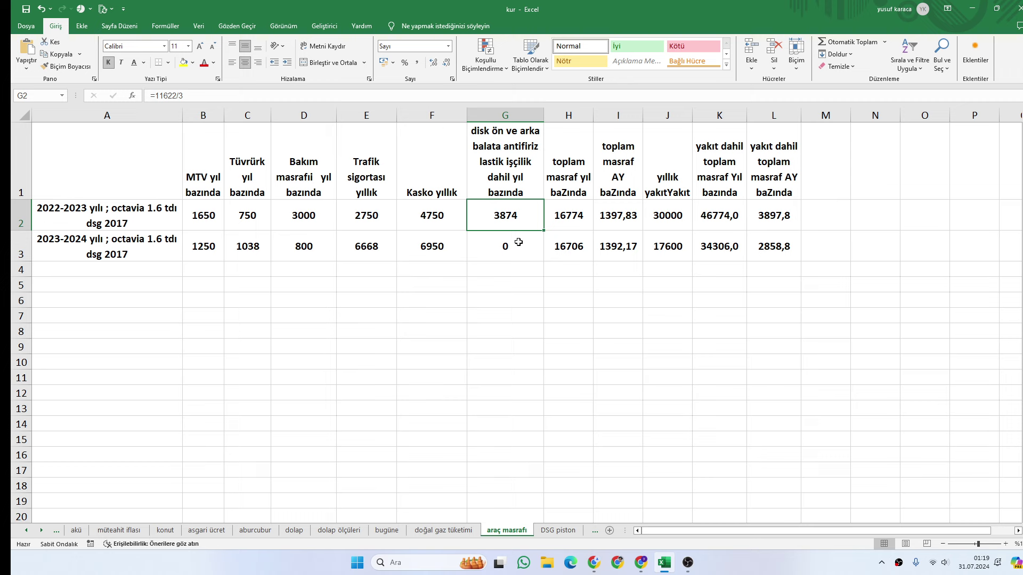
pyautogui.click(511, 256)
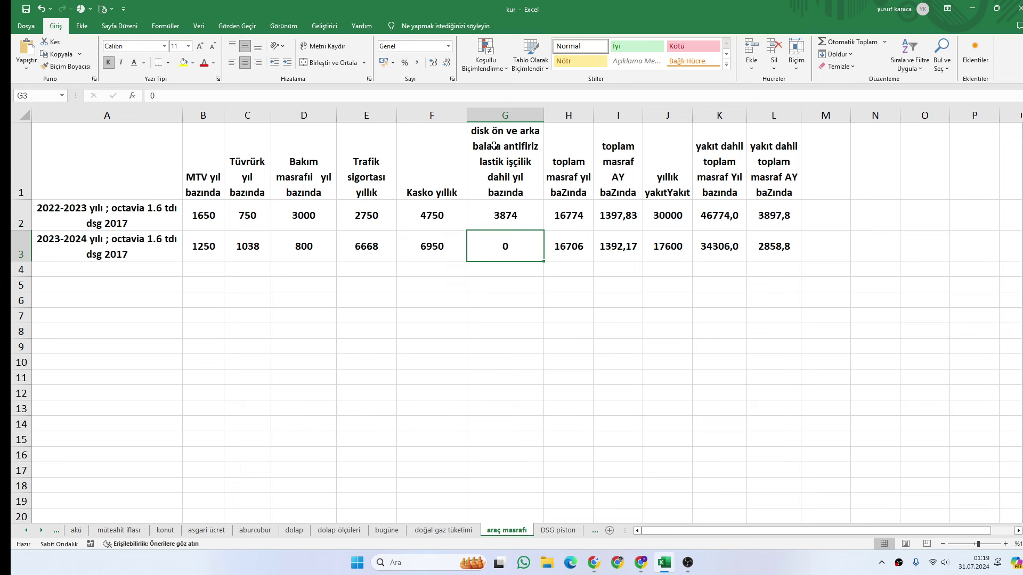
pyautogui.click(522, 147)
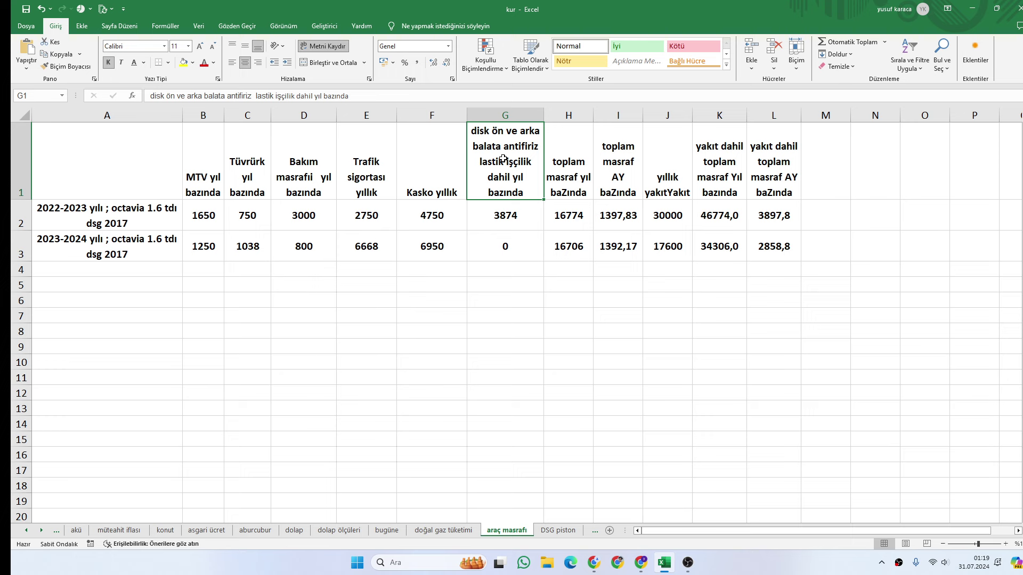
pyautogui.click(505, 249)
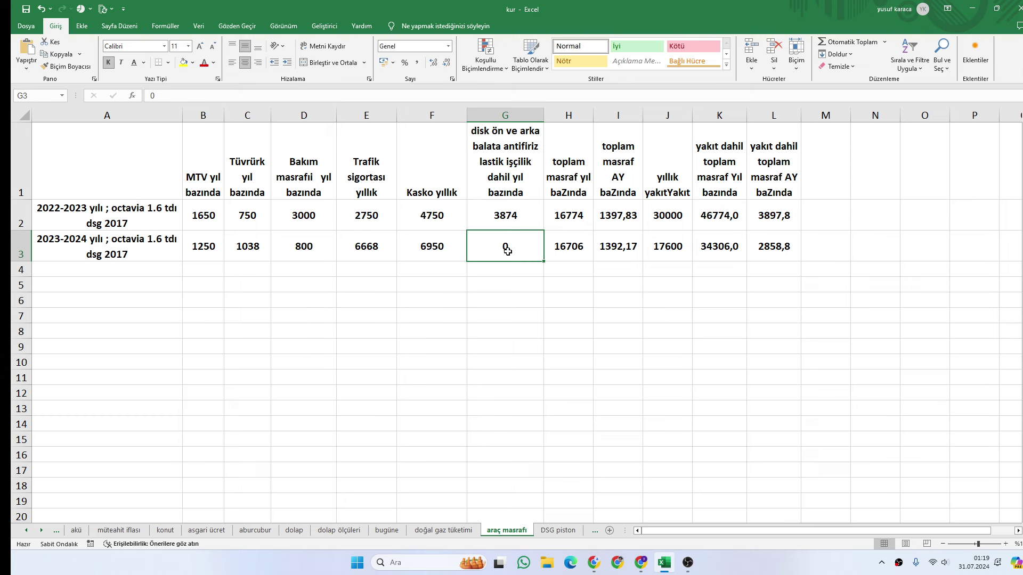
pyautogui.click(512, 179)
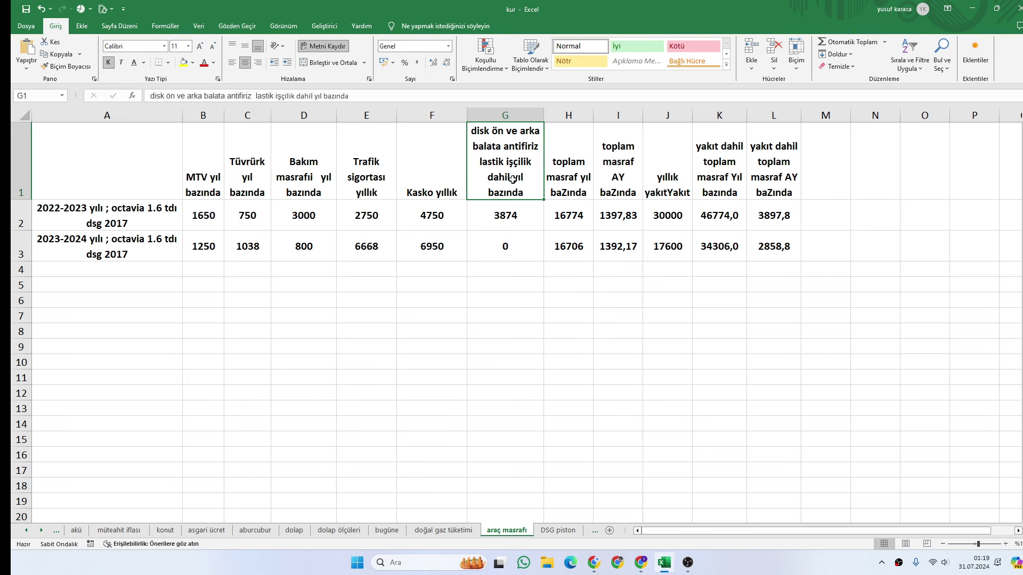
pyautogui.click(504, 253)
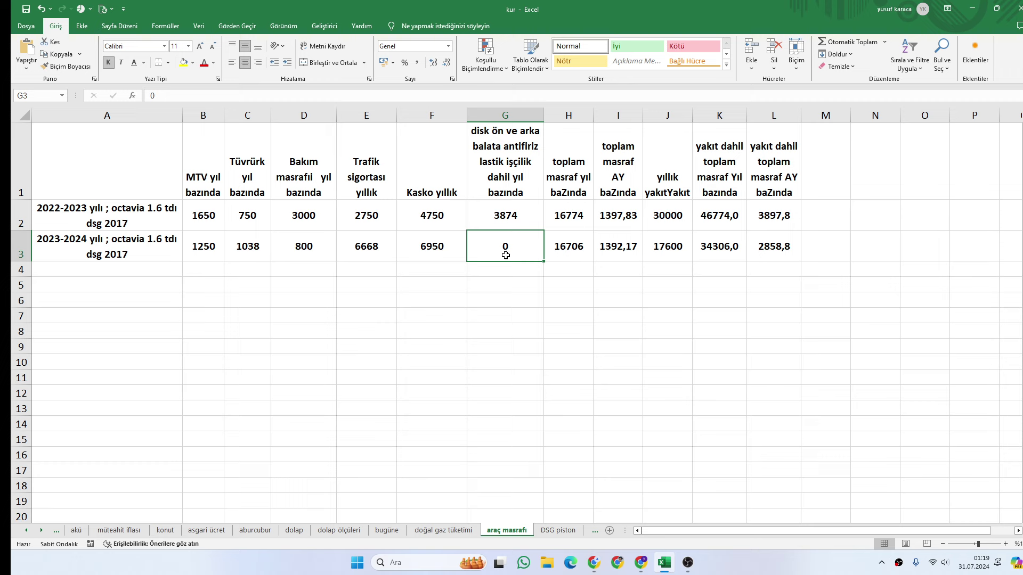
pyautogui.click(496, 178)
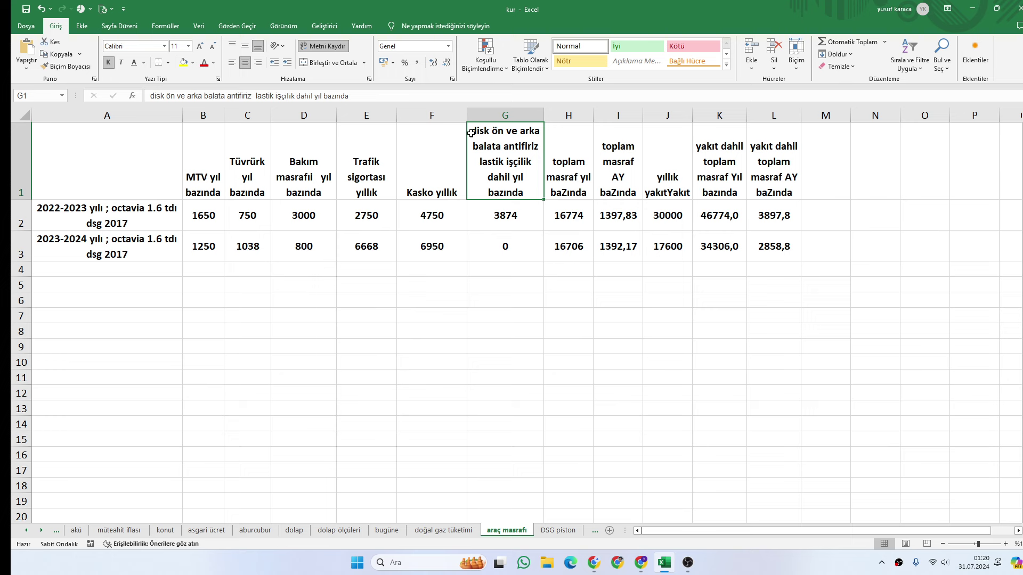
pyautogui.click(522, 223)
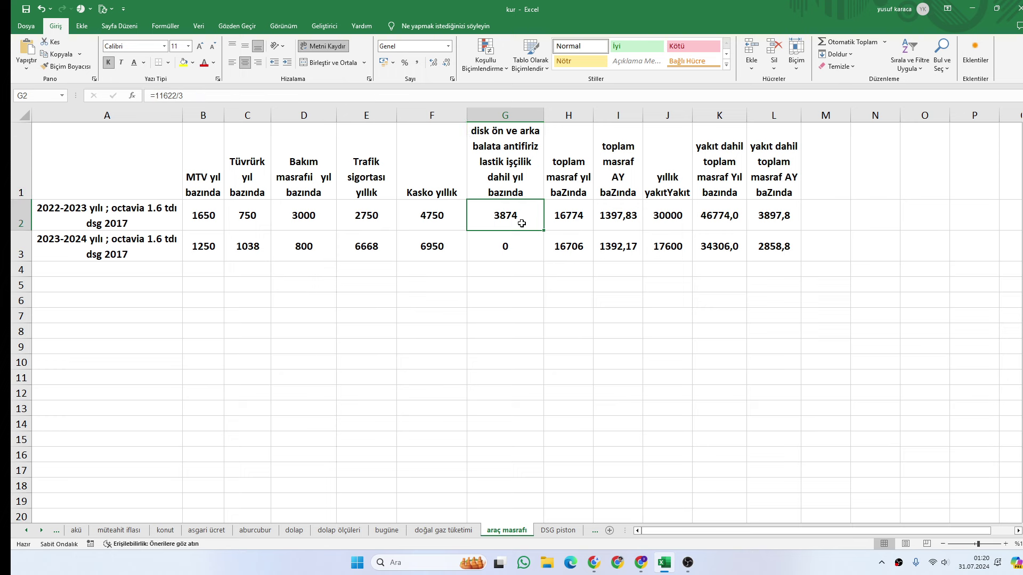
pyautogui.click(515, 248)
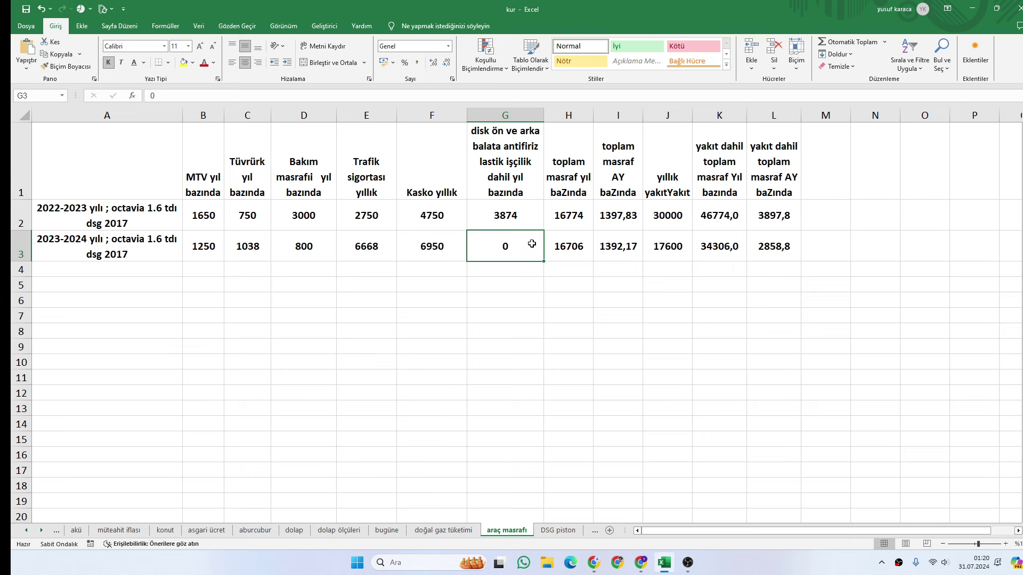
# Step: Compare the yearly and monthly expense totals and the annual fuel costs for both years in columns H to J
pyautogui.click(566, 176)
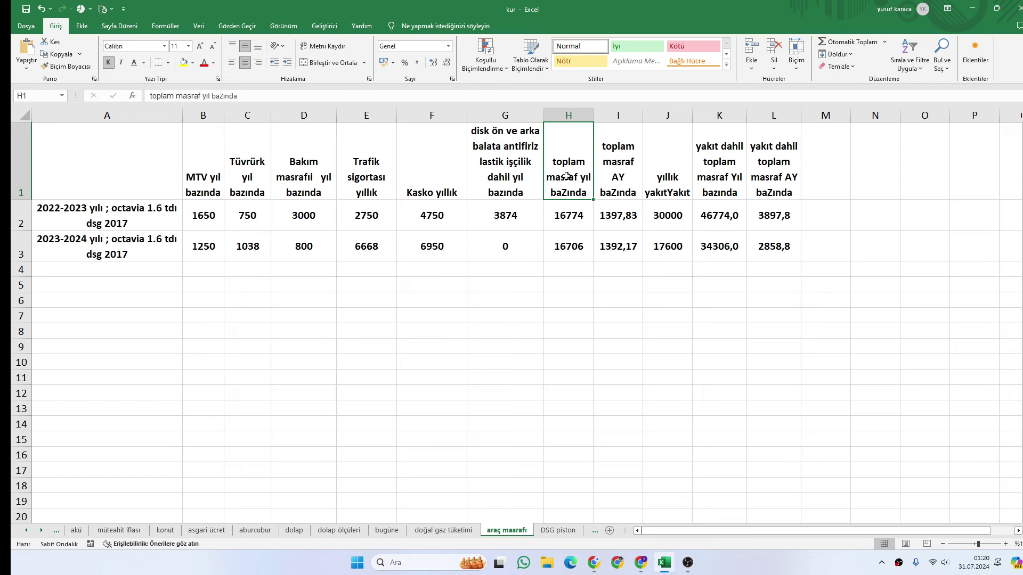
pyautogui.click(564, 221)
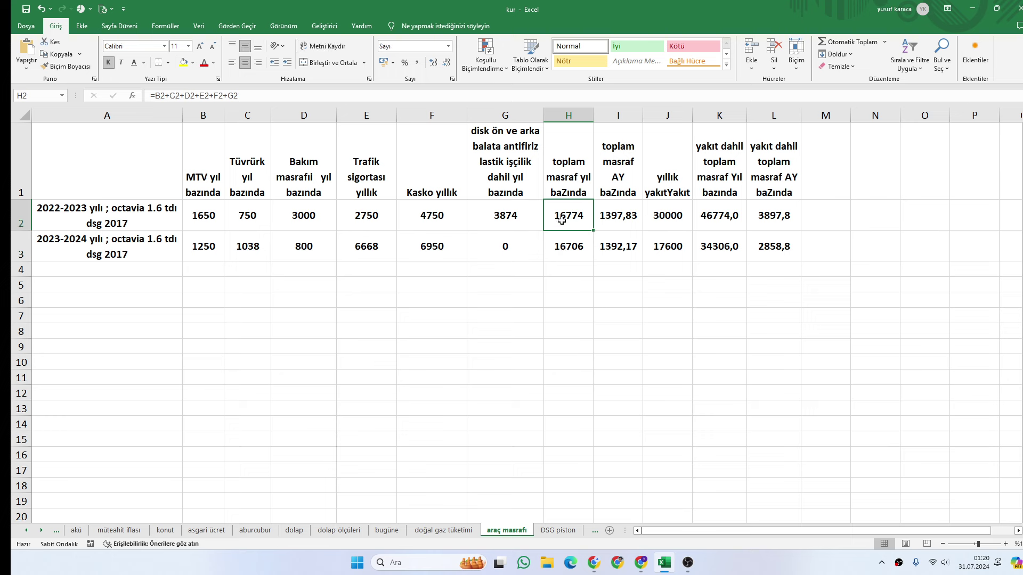
pyautogui.click(574, 250)
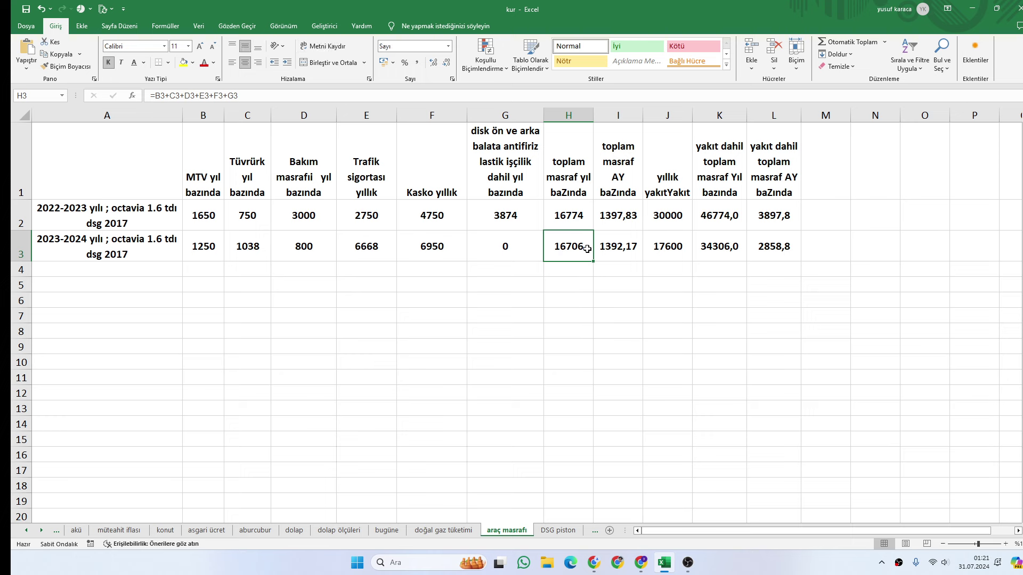
pyautogui.click(617, 218)
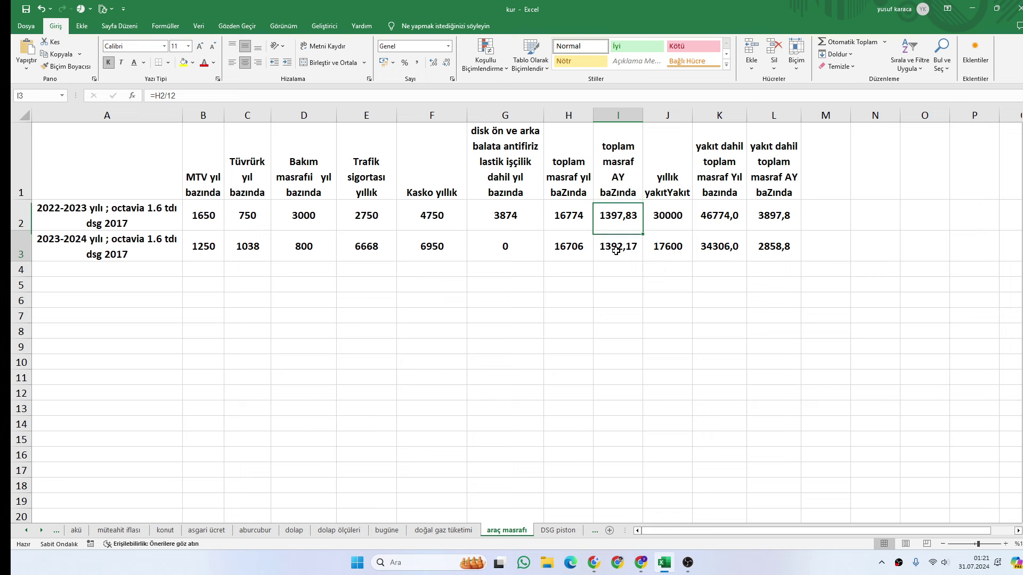
pyautogui.click(615, 251)
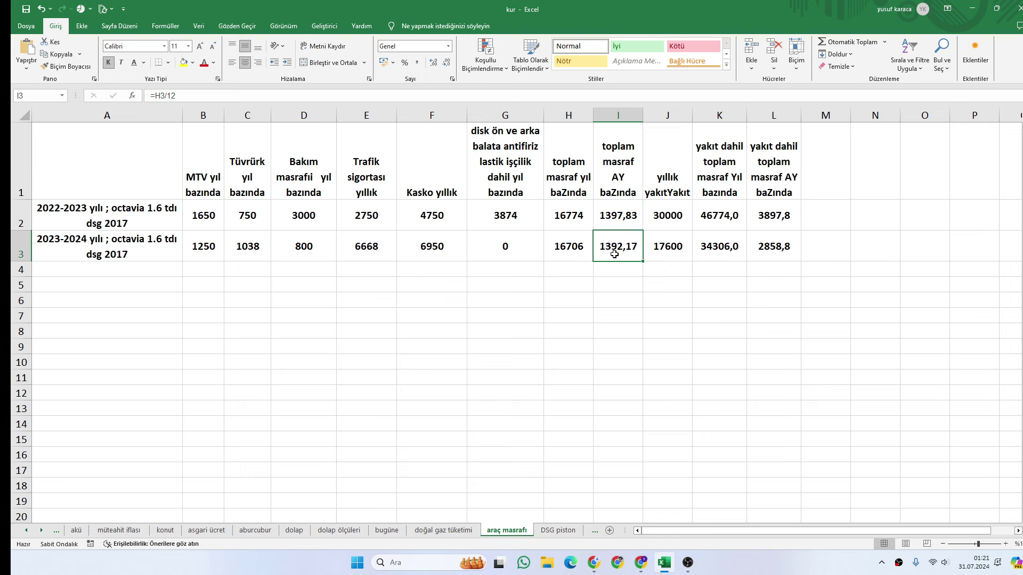
pyautogui.click(654, 225)
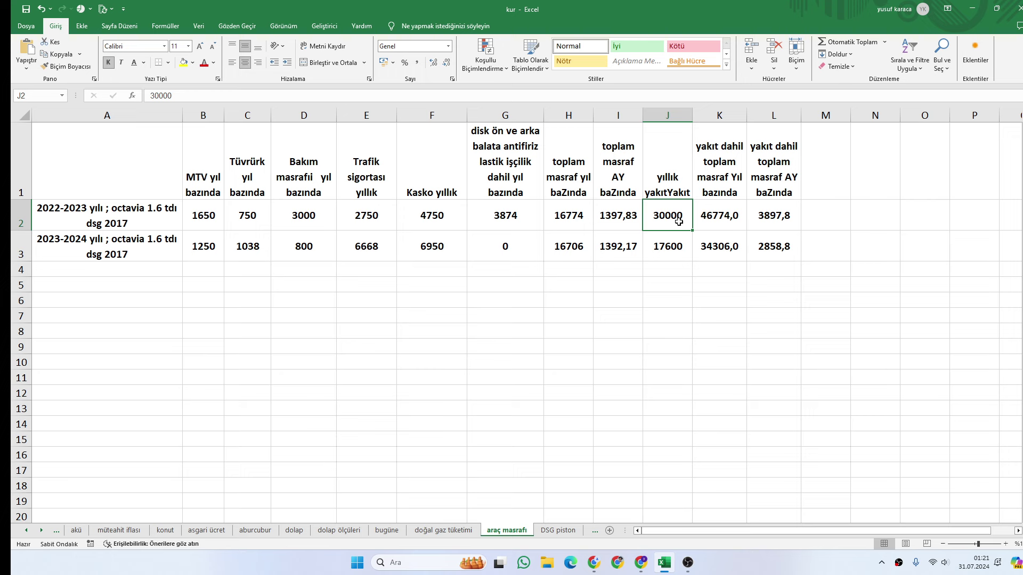
pyautogui.click(668, 246)
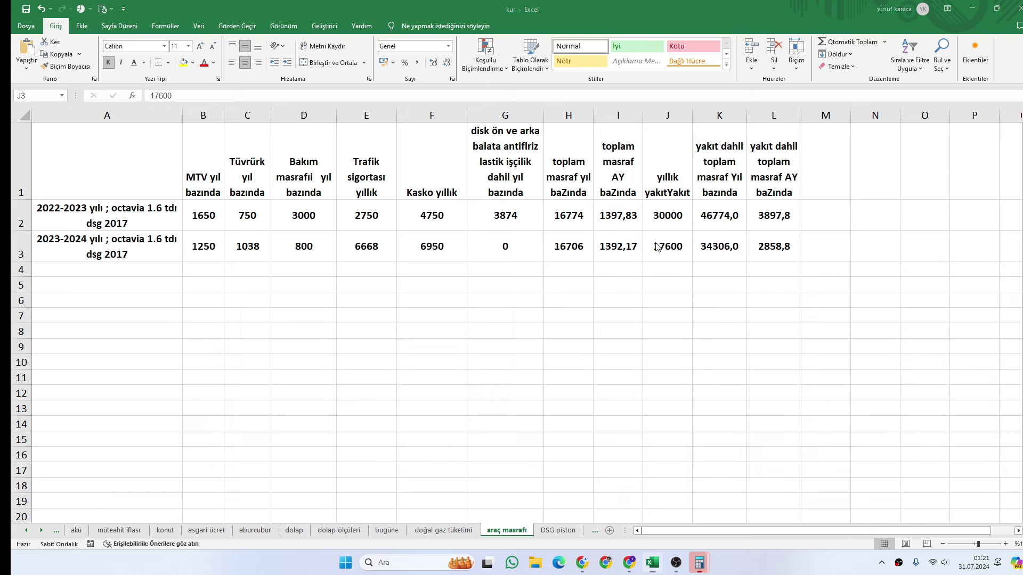
# Step: Calculate (18 + 45) / 2 × 5,5 / 100 in Calculator, move its window clear of the cost table and close it
pyautogui.write('18 + 45')
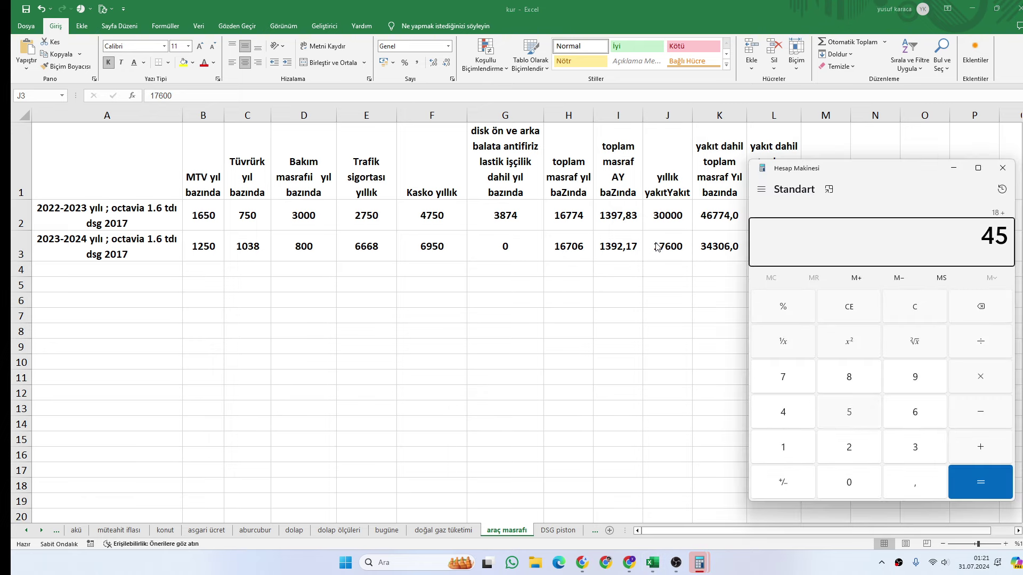
pyautogui.press('Return')
pyautogui.write('/2')
pyautogui.press('Return')
pyautogui.press('*')
pyautogui.write('5,5')
pyautogui.press('Return')
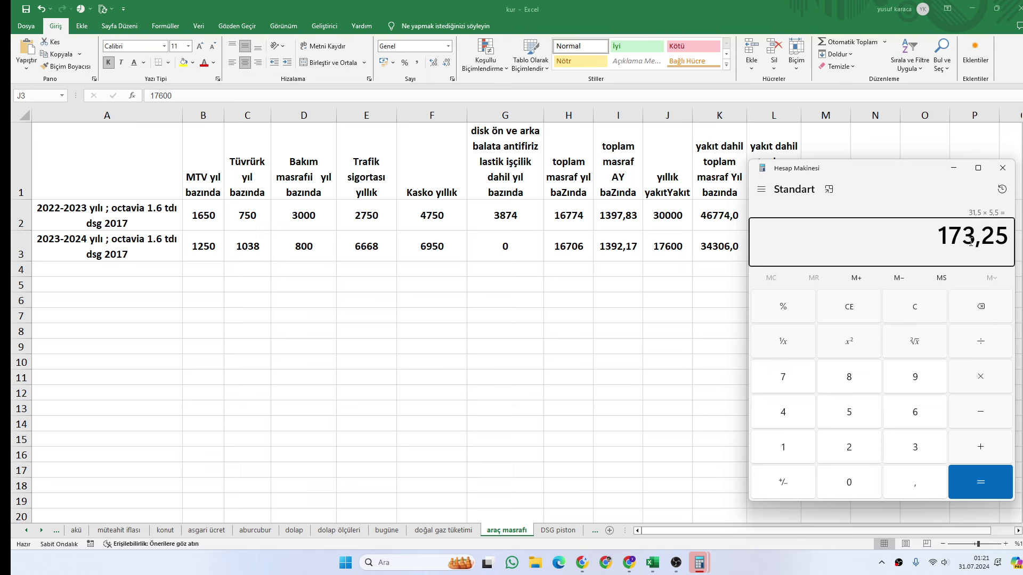
pyautogui.press('/')
pyautogui.write('100')
pyautogui.press('Return')
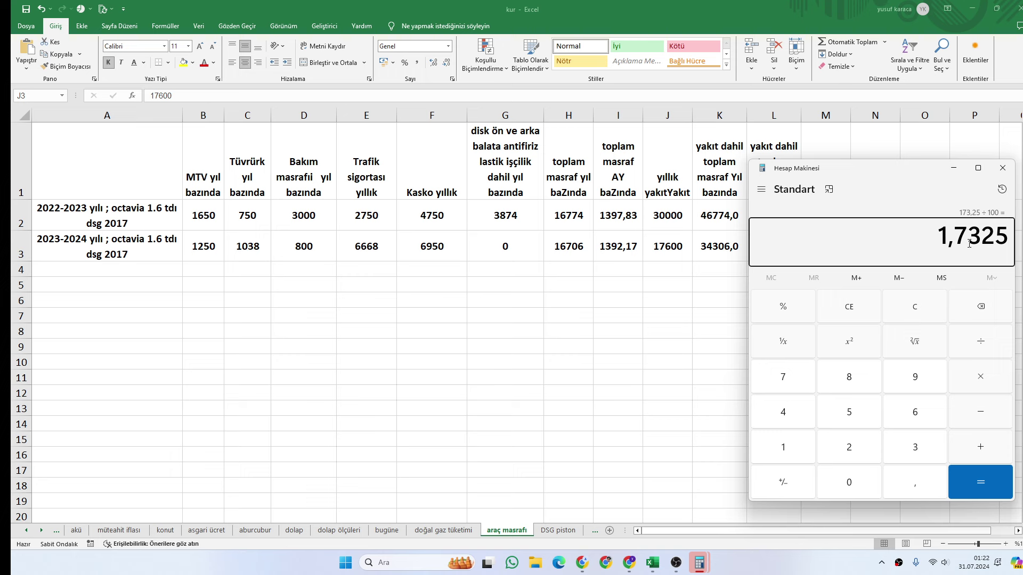
pyautogui.moveTo(908, 167); pyautogui.dragTo(510, 278)
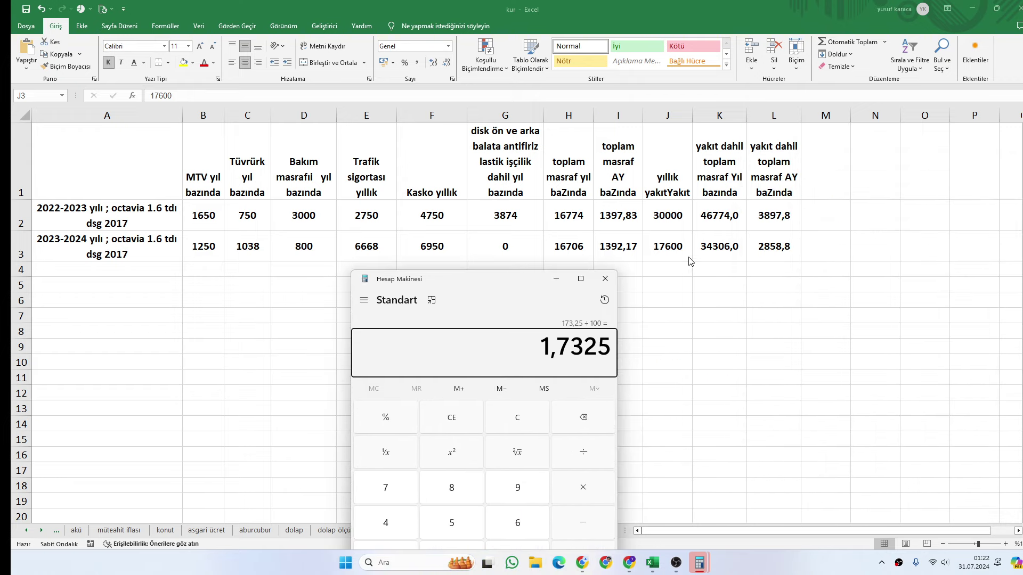
pyautogui.click(605, 278)
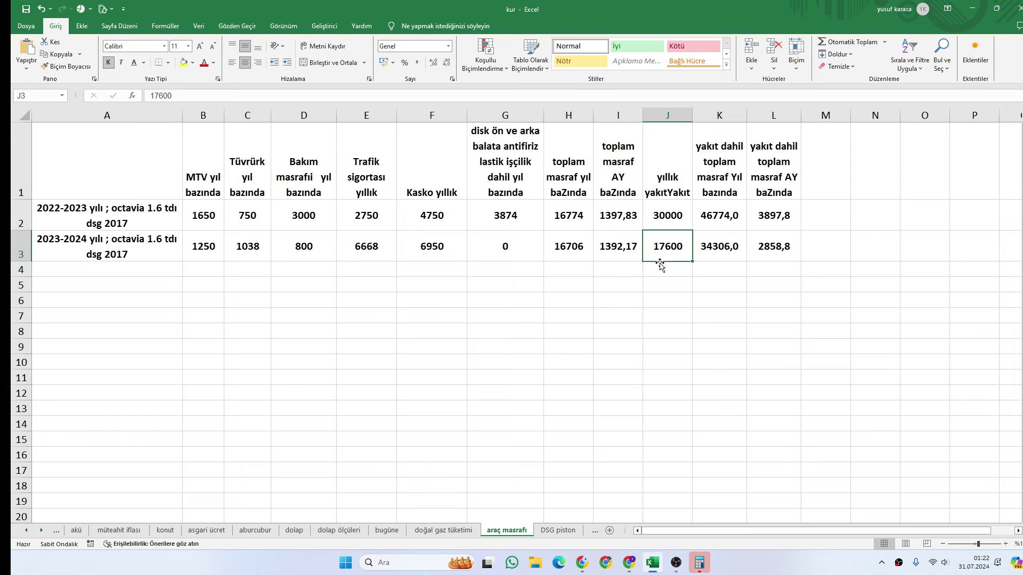
# Step: Compare both years' annual fuel costs and fuel-inclusive yearly expense totals in columns J and K
pyautogui.click(673, 222)
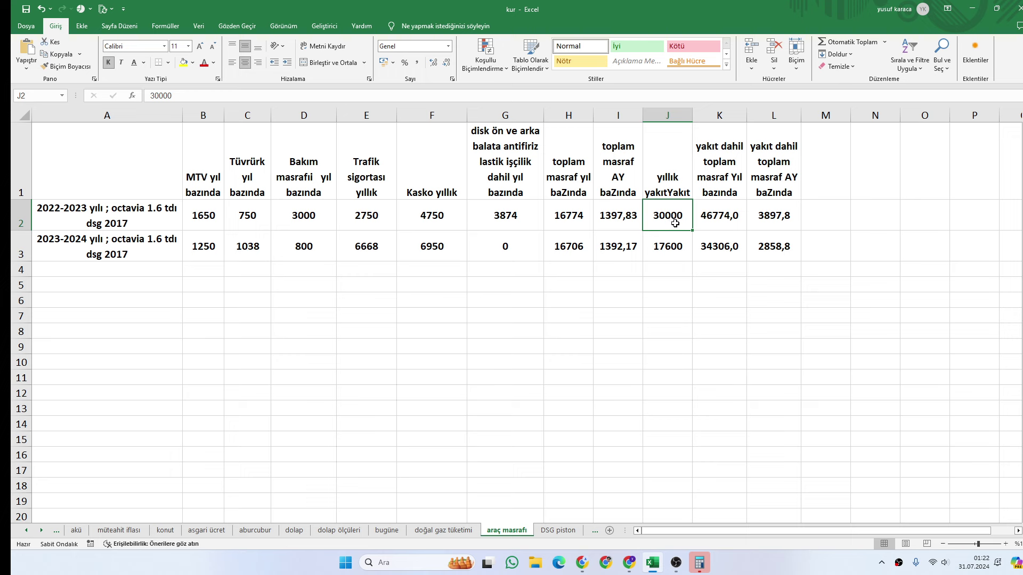
pyautogui.click(664, 249)
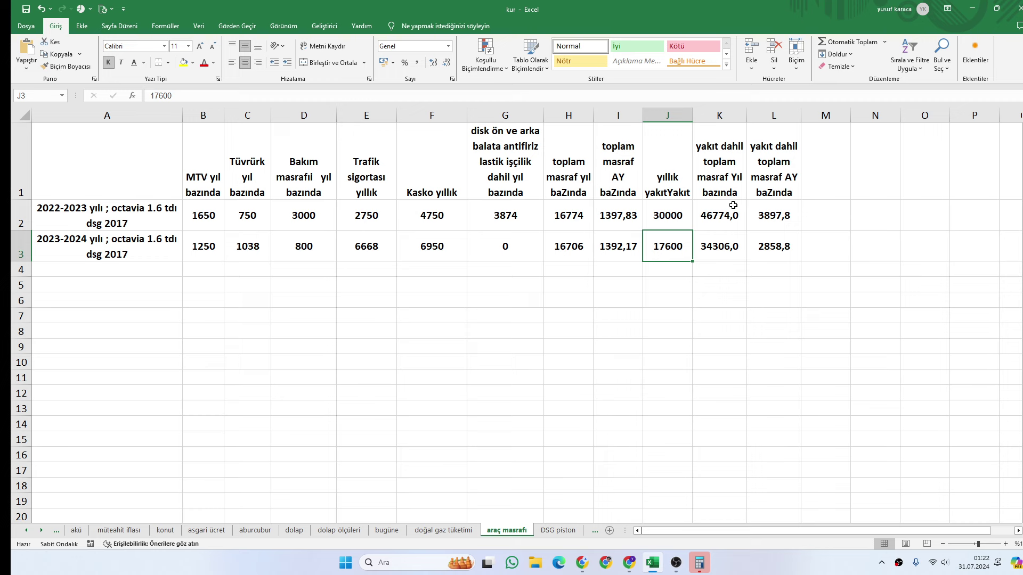
pyautogui.click(714, 215)
pyautogui.click(714, 255)
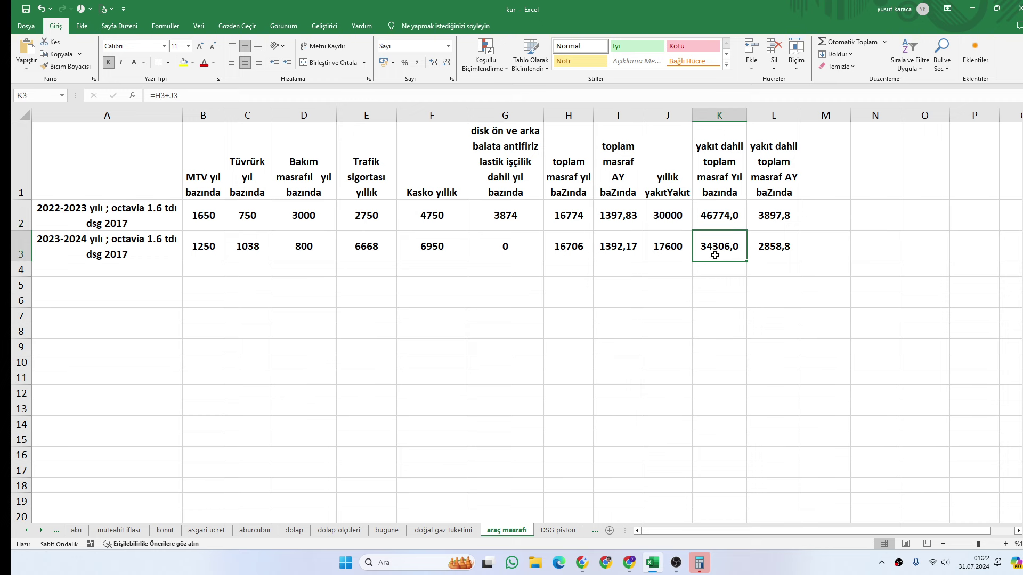
# Step: Compare the fuel-inclusive monthly expense totals for 2022-2023 and 2023-2024 in column L, checking the 2022-2023 yearly total in column K
pyautogui.click(773, 178)
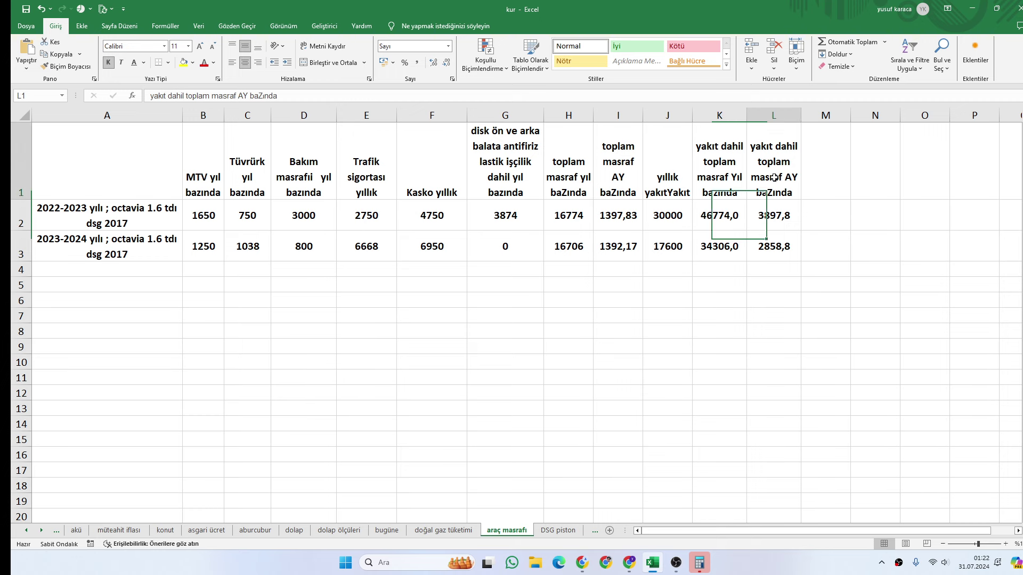
pyautogui.click(720, 215)
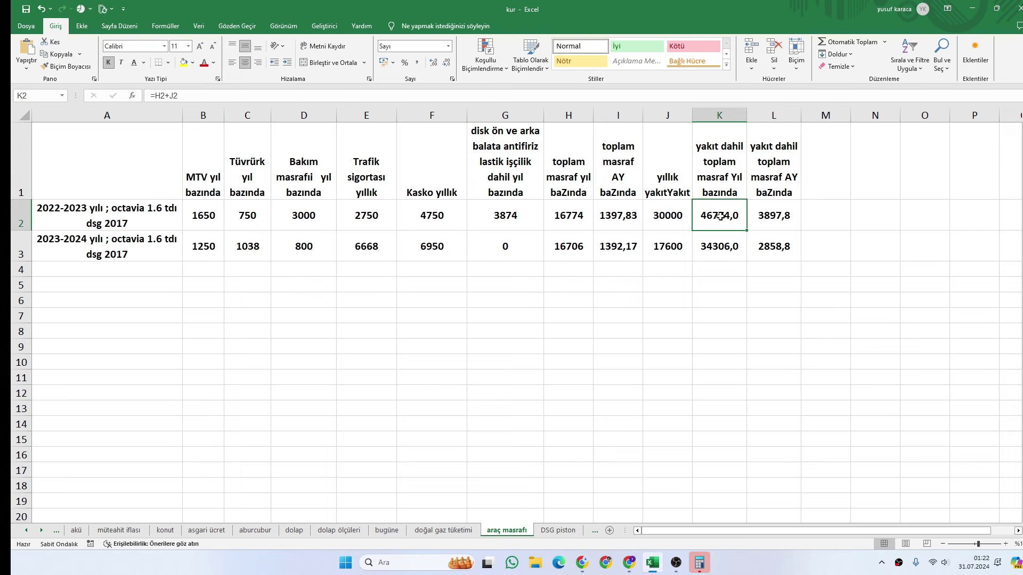
pyautogui.click(759, 224)
pyautogui.click(770, 244)
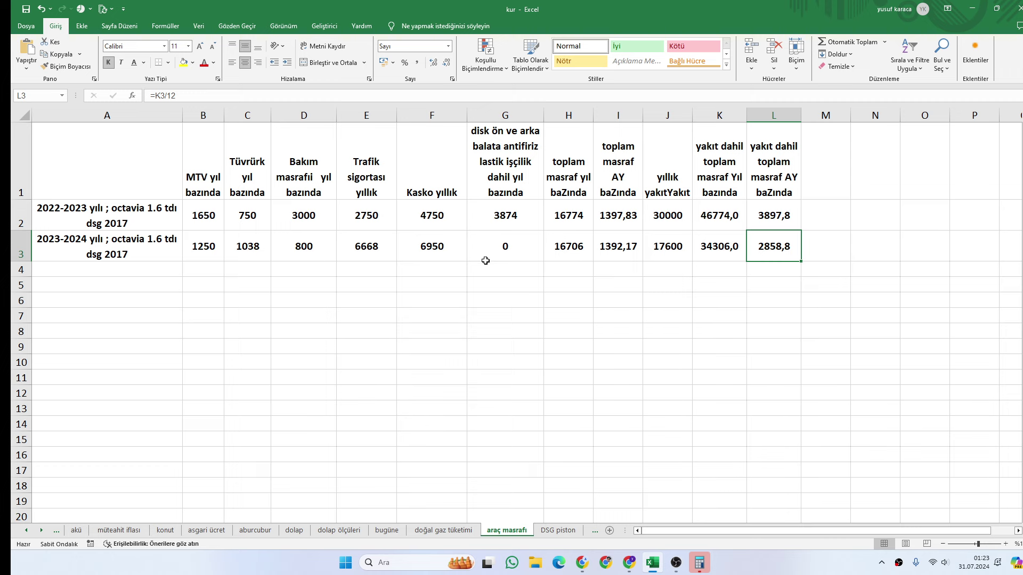
pyautogui.click(772, 220)
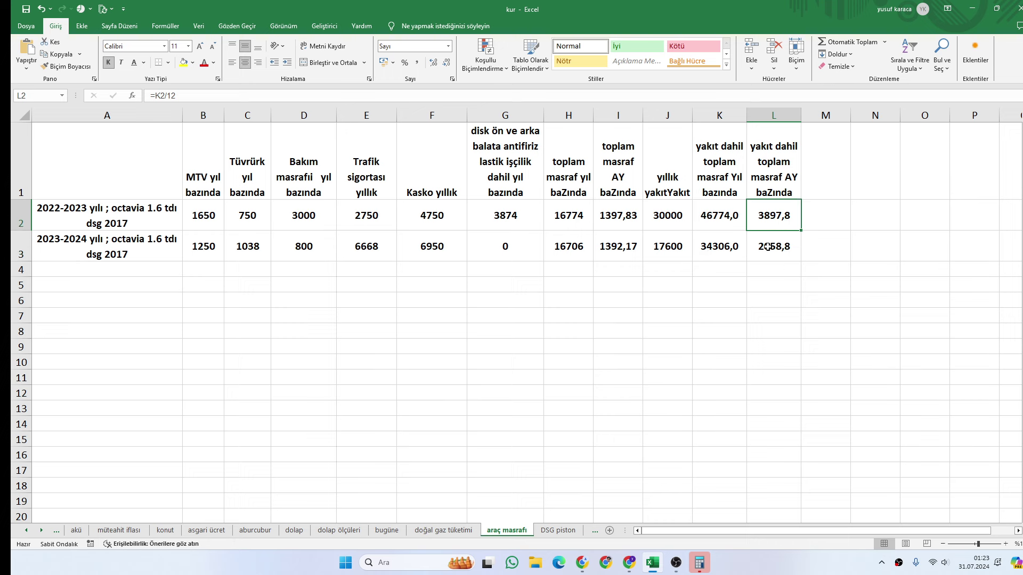
pyautogui.click(770, 238)
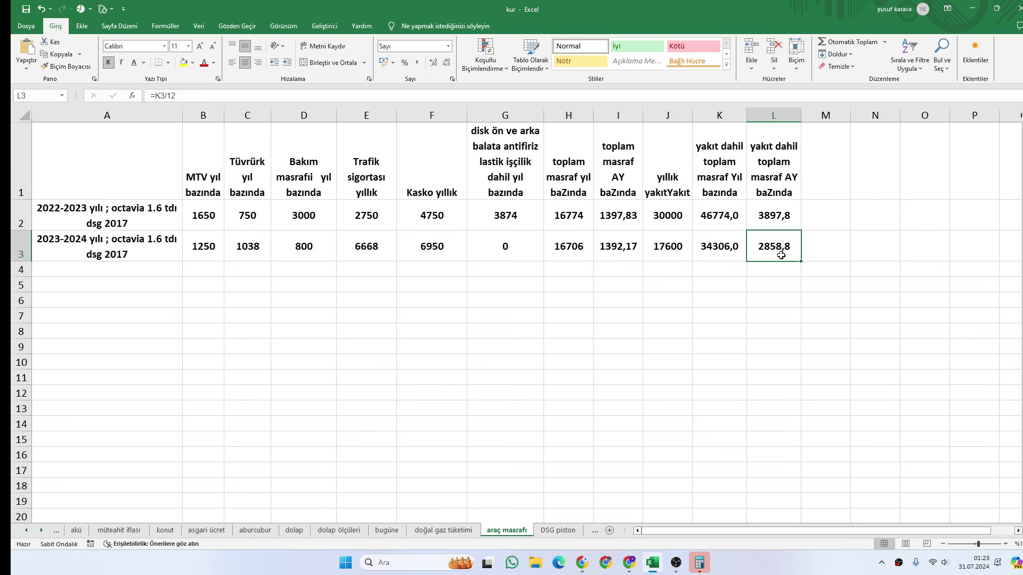
pyautogui.click(764, 220)
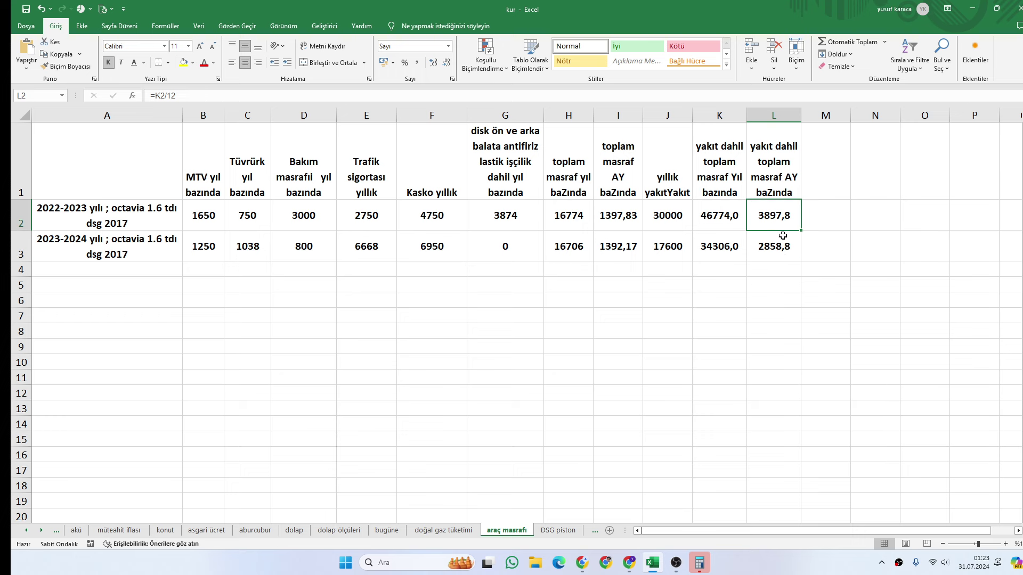
pyautogui.click(771, 248)
pyautogui.click(762, 223)
pyautogui.click(764, 240)
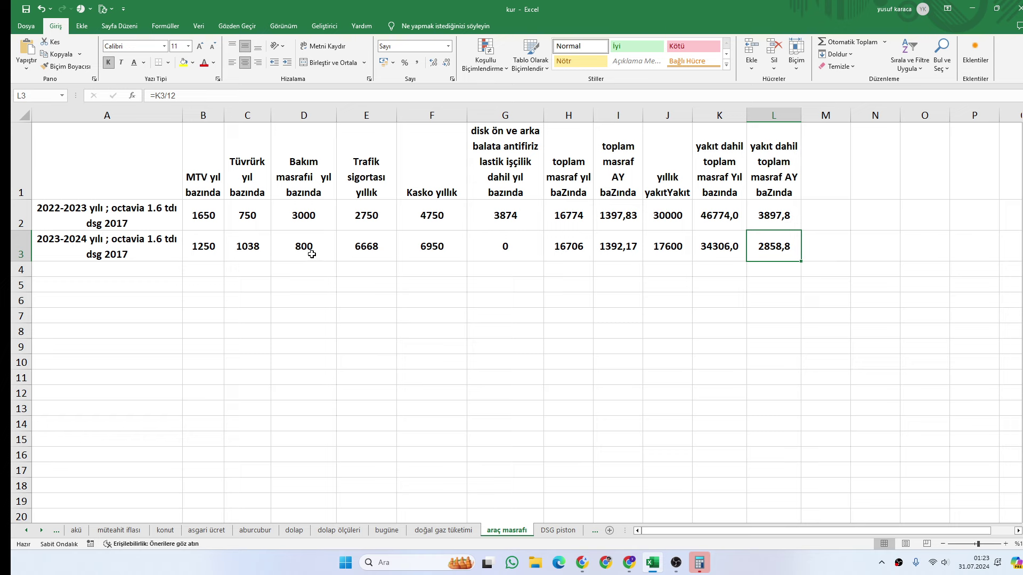
# Step: Compare both years' annual traffic insurance and kasko costs in columns E and F
pyautogui.click(358, 254)
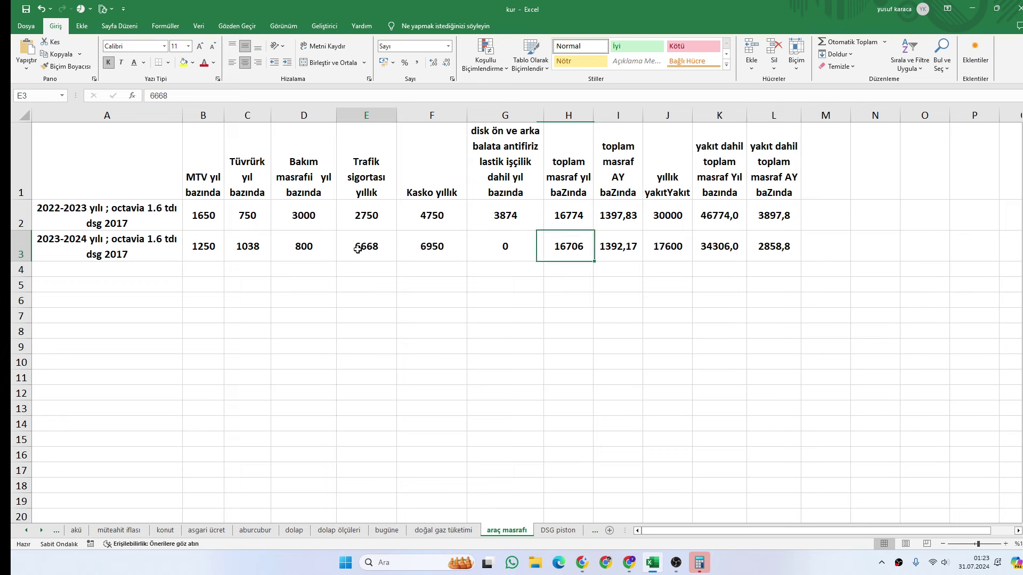
pyautogui.click(416, 254)
pyautogui.click(371, 213)
pyautogui.click(358, 241)
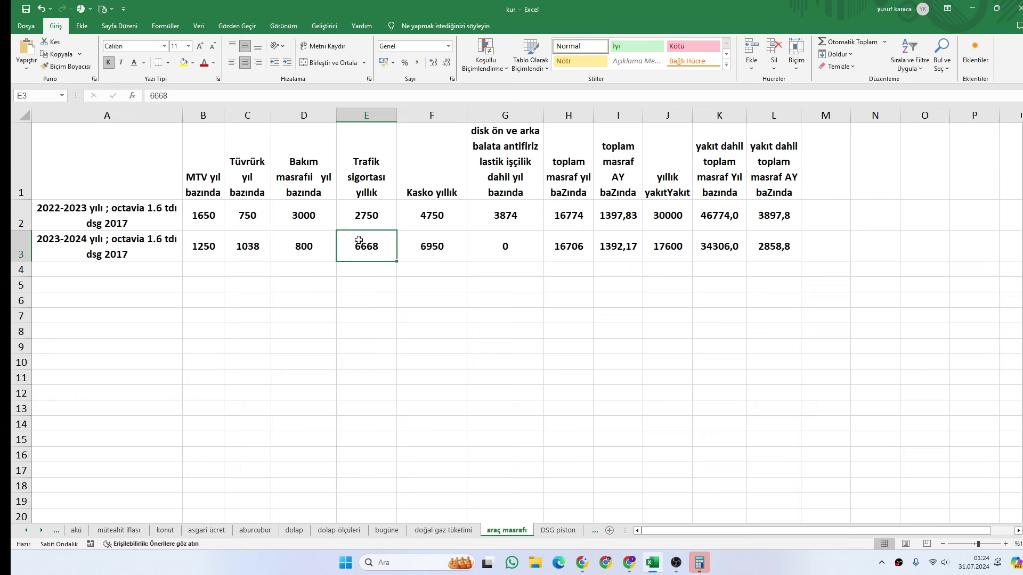
pyautogui.click(366, 270)
pyautogui.click(409, 252)
pyautogui.click(432, 219)
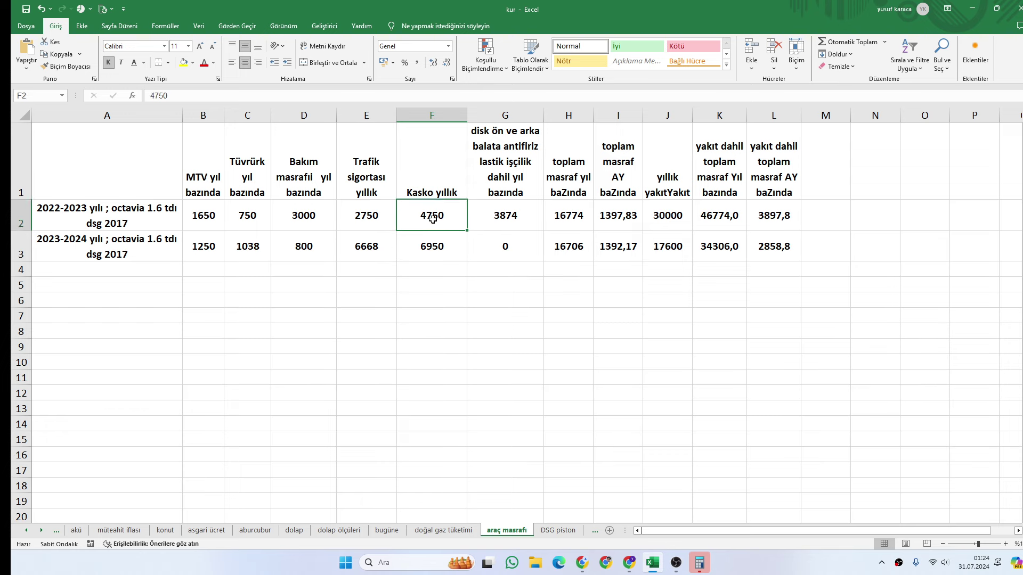
pyautogui.click(425, 249)
pyautogui.click(434, 224)
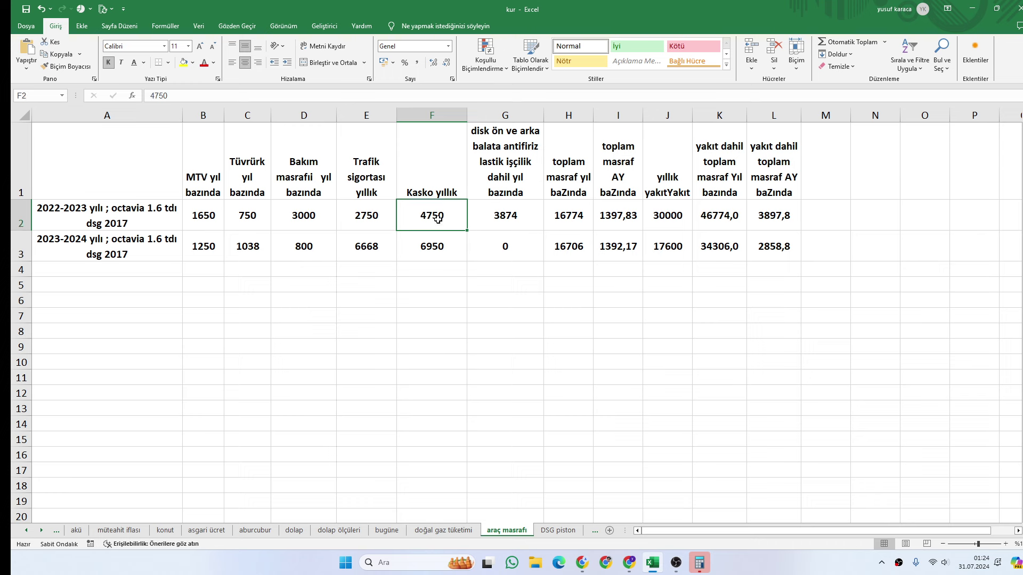
pyautogui.click(427, 244)
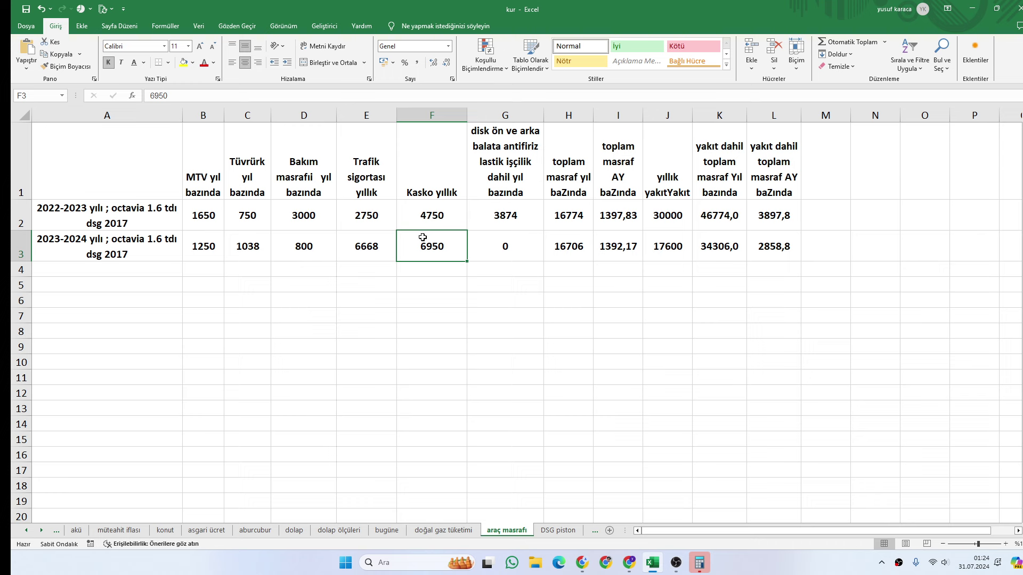
# Step: Review the fuel-inclusive monthly total and the row label of the 2023-2024 Octavia entry in row 3
pyautogui.click(770, 251)
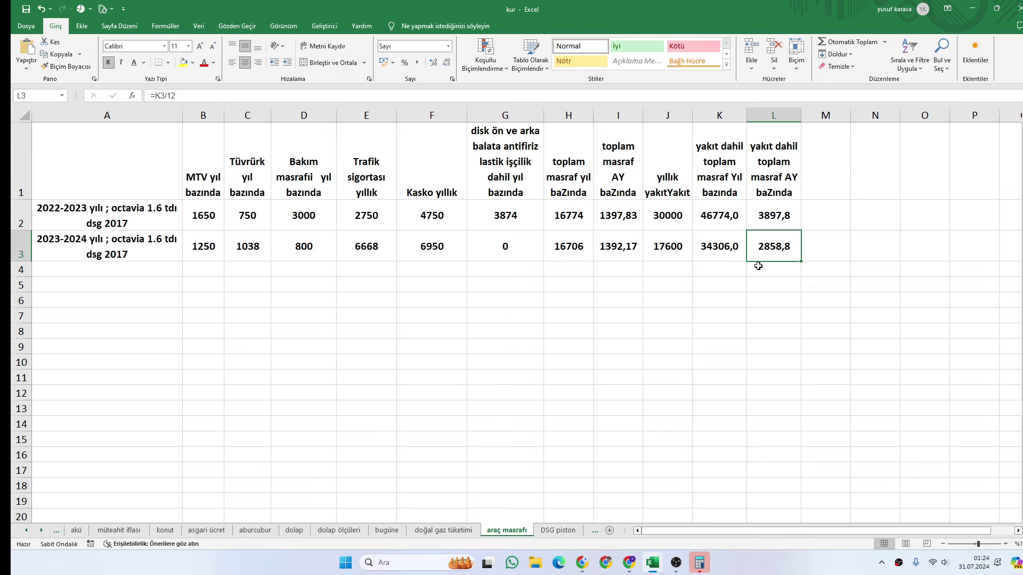
pyautogui.click(119, 255)
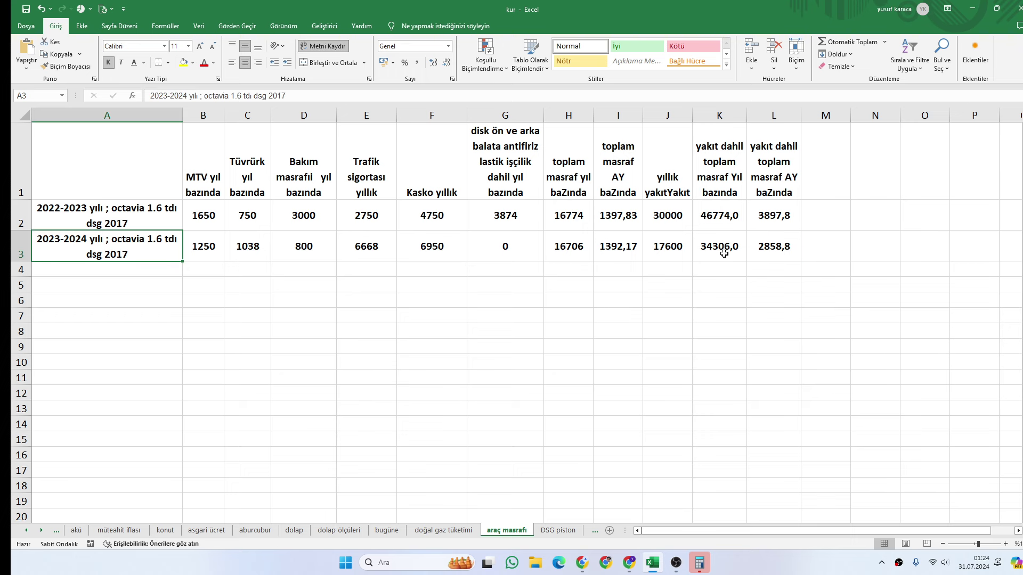